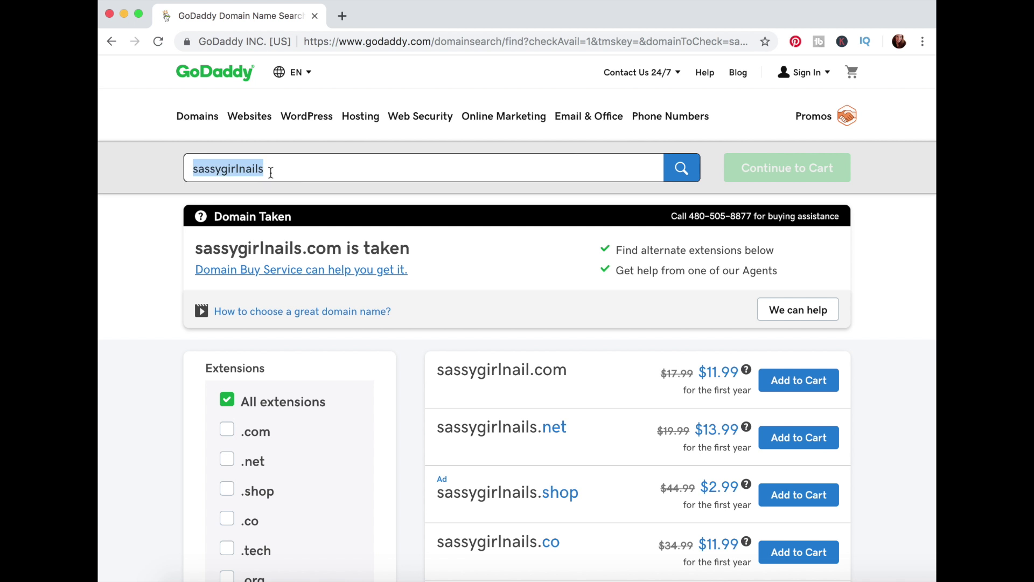
- Search for melissahaole and add the available melissahaole.com to the cart
text(melissa)
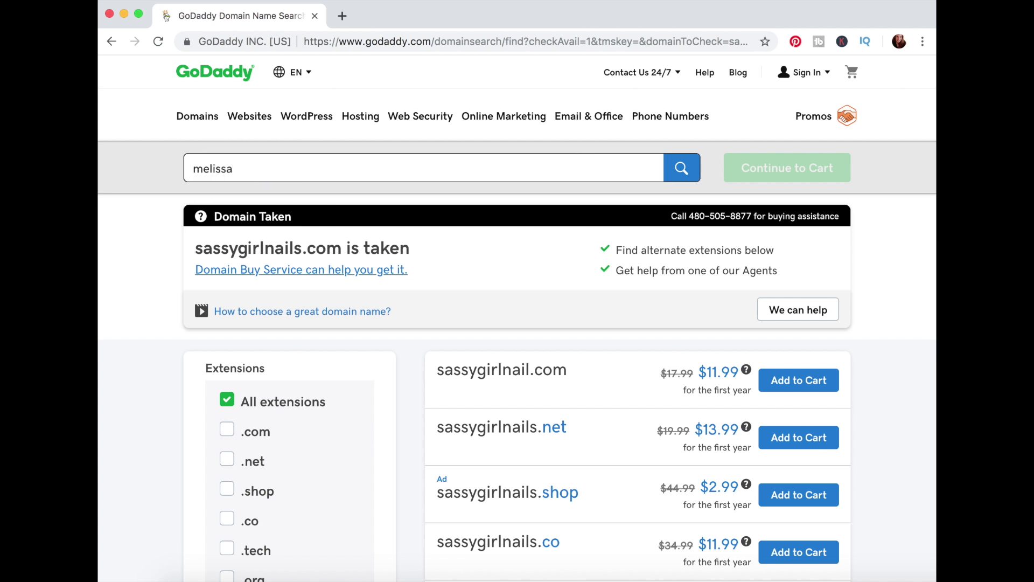
text(haole)
click(688, 170)
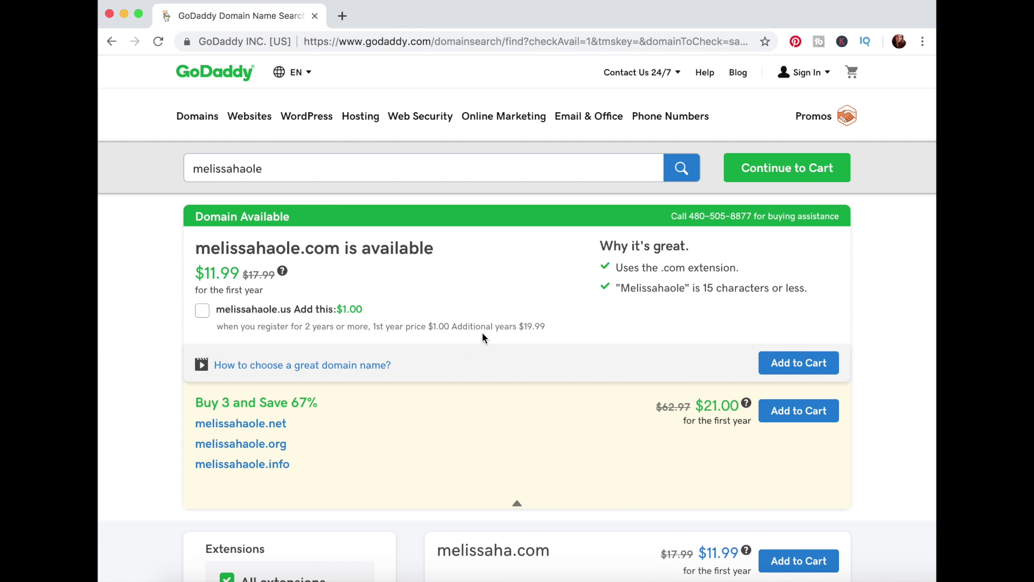
click(801, 366)
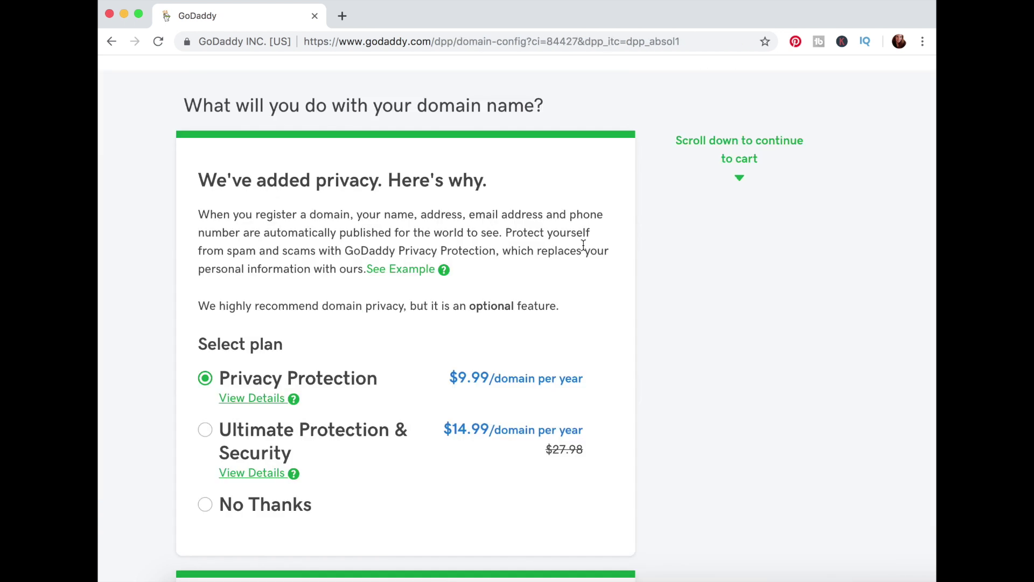
- Decline privacy protection and go to checkout, showing melissahaole.com at $29.98 for 2 years
scroll(584, 245, down, 3)
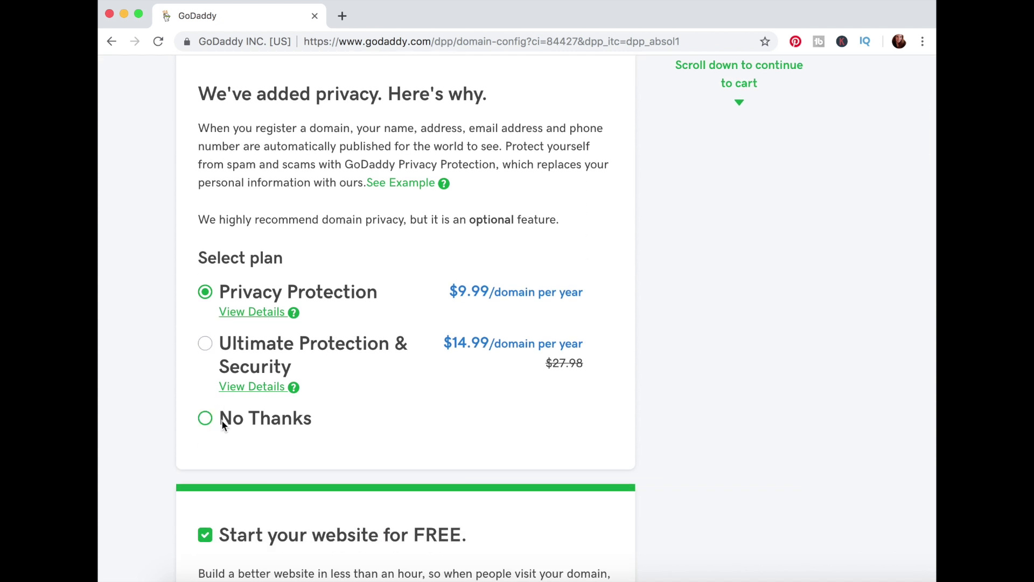
click(209, 421)
scroll(412, 342, down, 10)
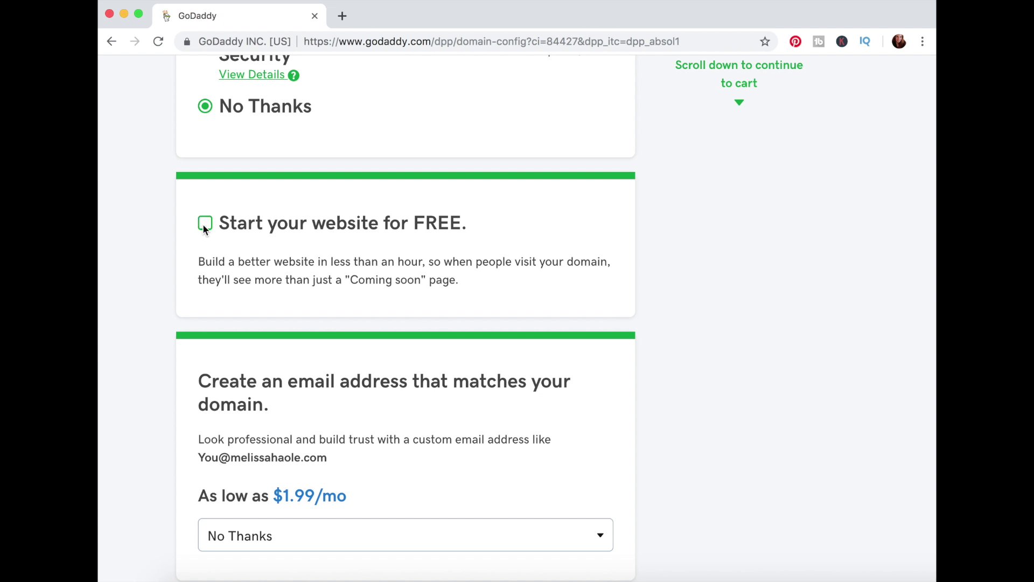
scroll(204, 227, down, 3)
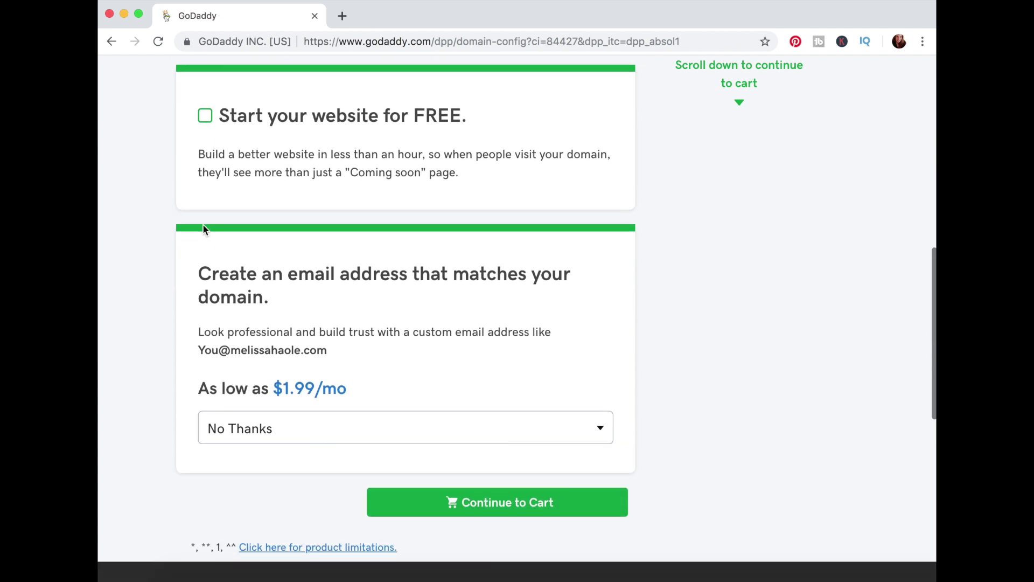
click(516, 495)
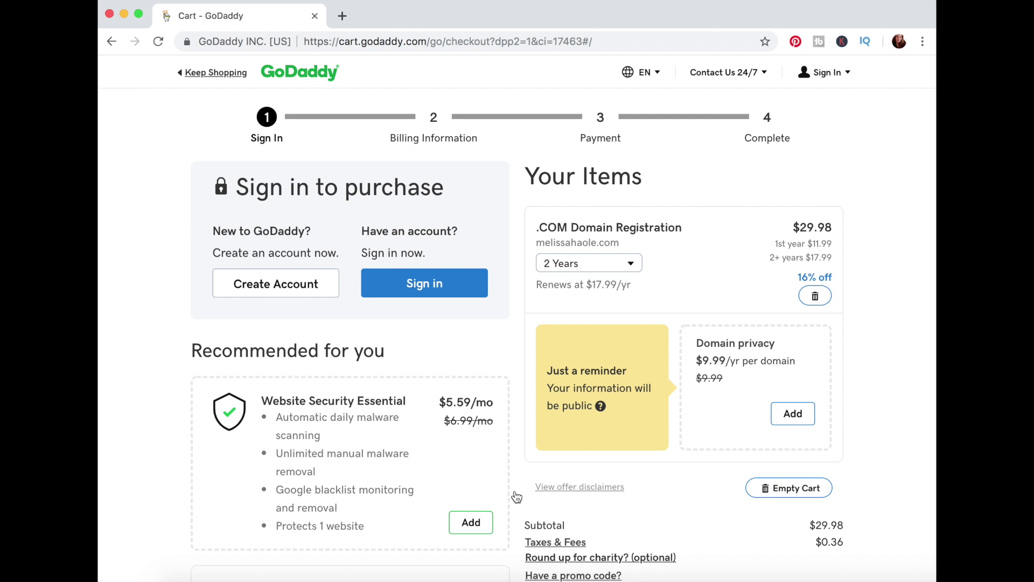
- Change the melissahaole.com registration term to 1 Year
click(623, 264)
click(610, 286)
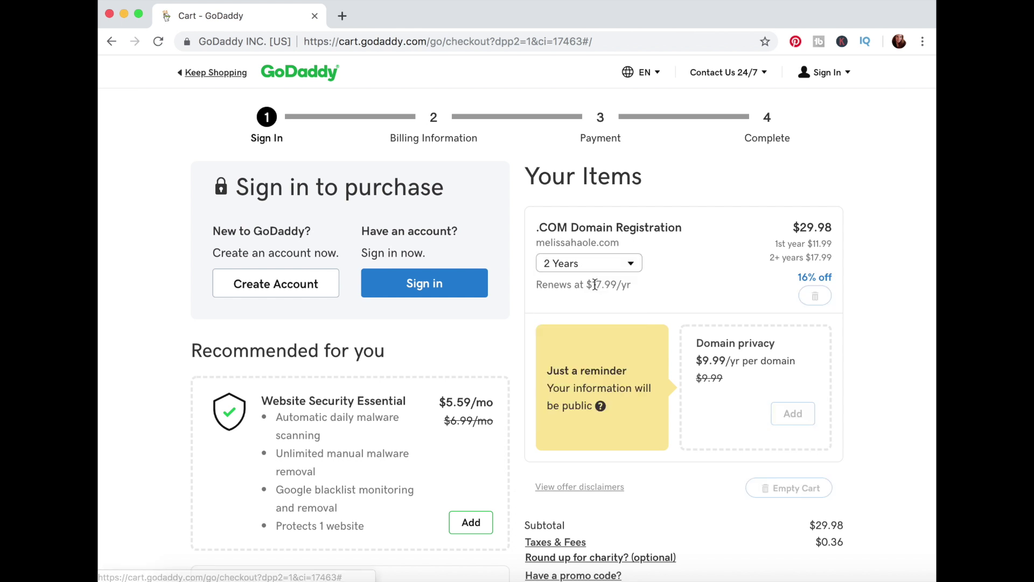
scroll(595, 288, down, 3)
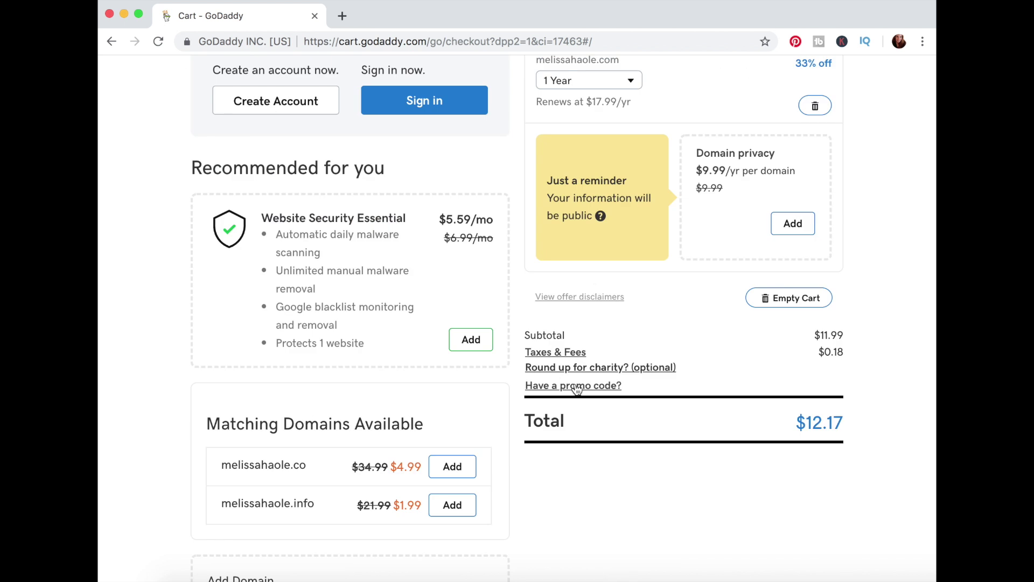
- Find promo code CJCCPNCC in a new tab, bringing the cart total to $1.17
click(343, 17)
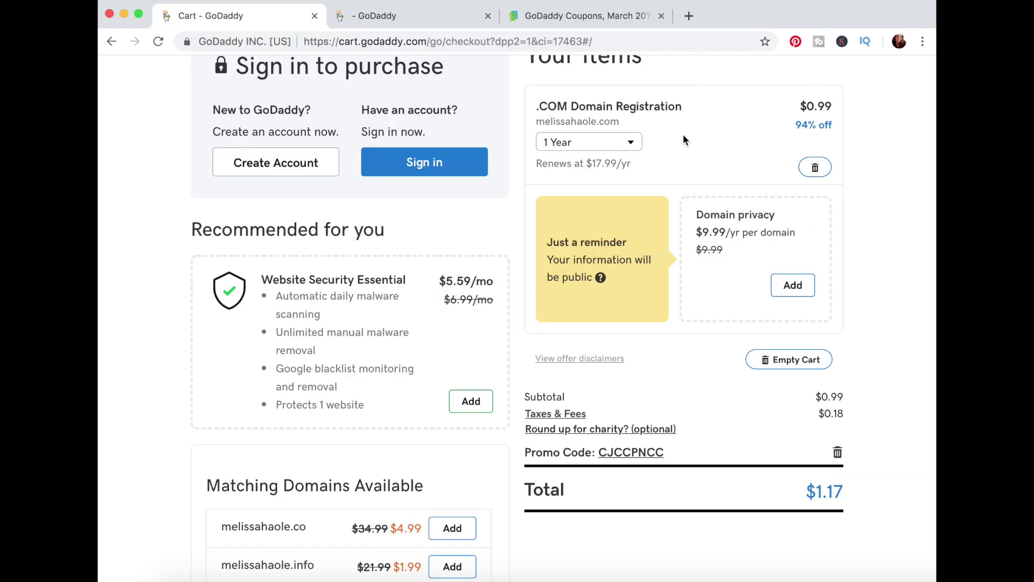
scroll(683, 134, up, 2)
scroll(683, 136, up, 1)
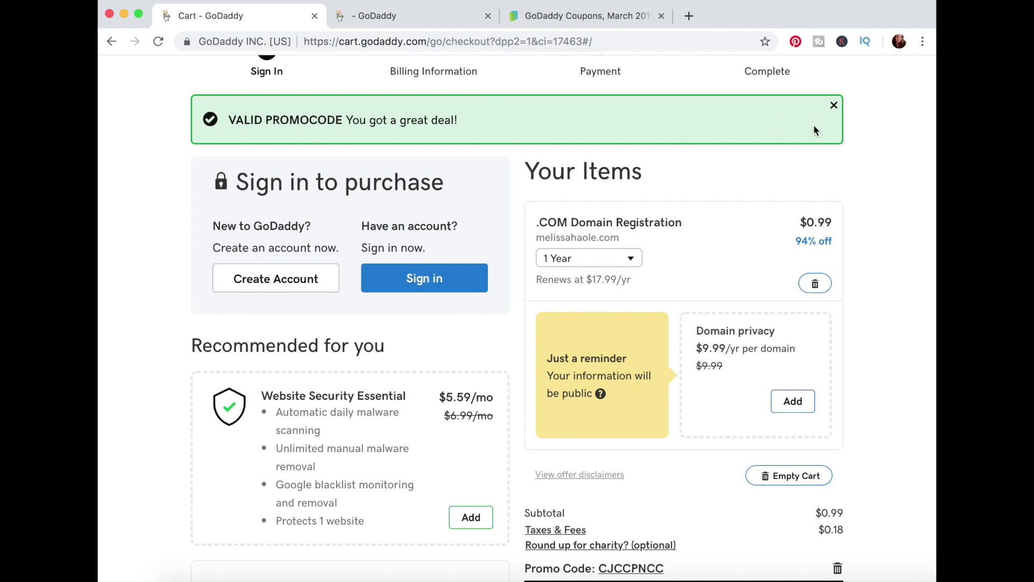
scroll(767, 190, down, 5)
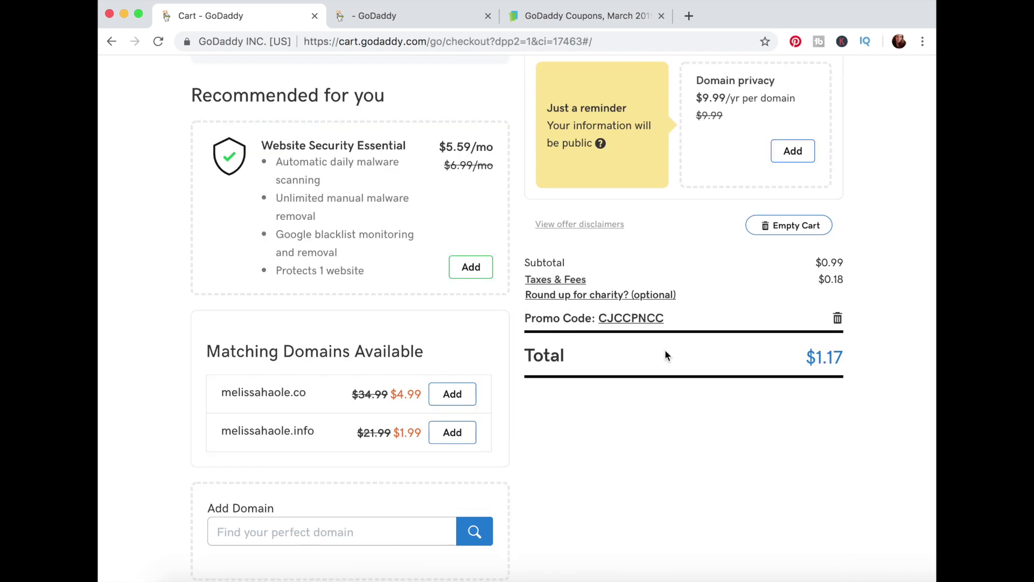
scroll(665, 351, down, 2)
scroll(665, 351, up, 7)
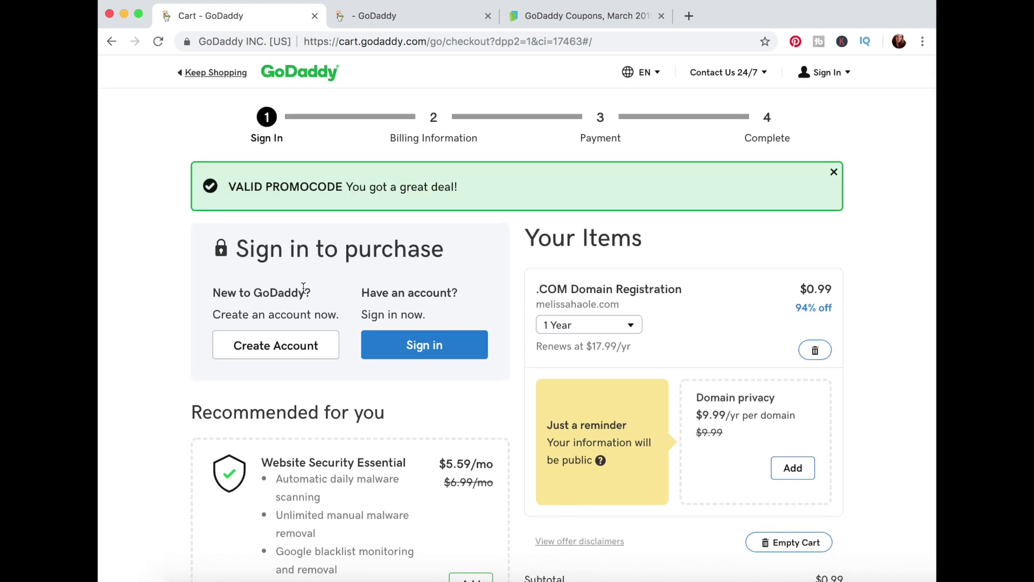
- Create a GoDaddy account with billing and card details and complete the melissahaole.com purchase
click(276, 349)
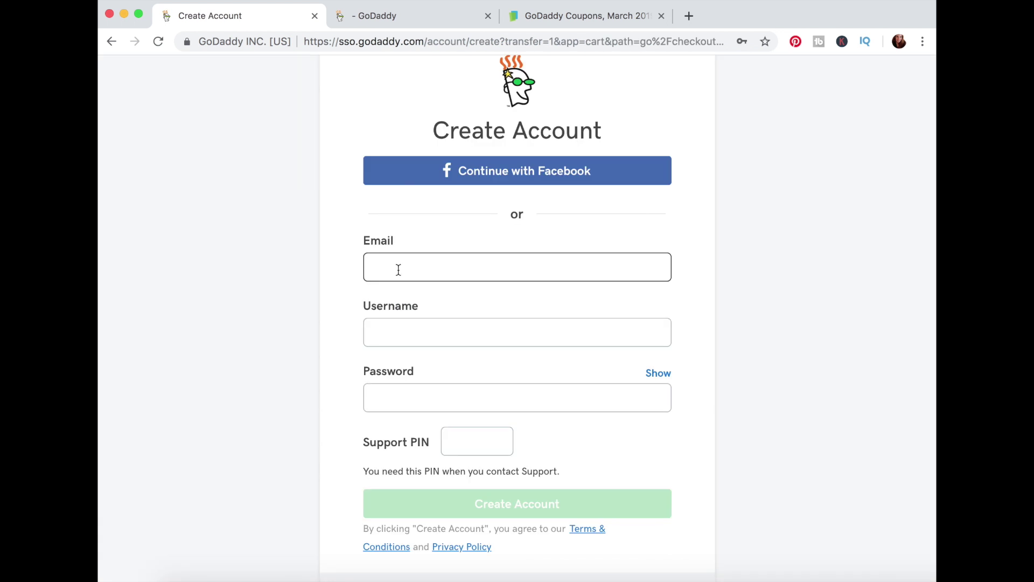
scroll(397, 271, down, 2)
scroll(398, 270, down, 1)
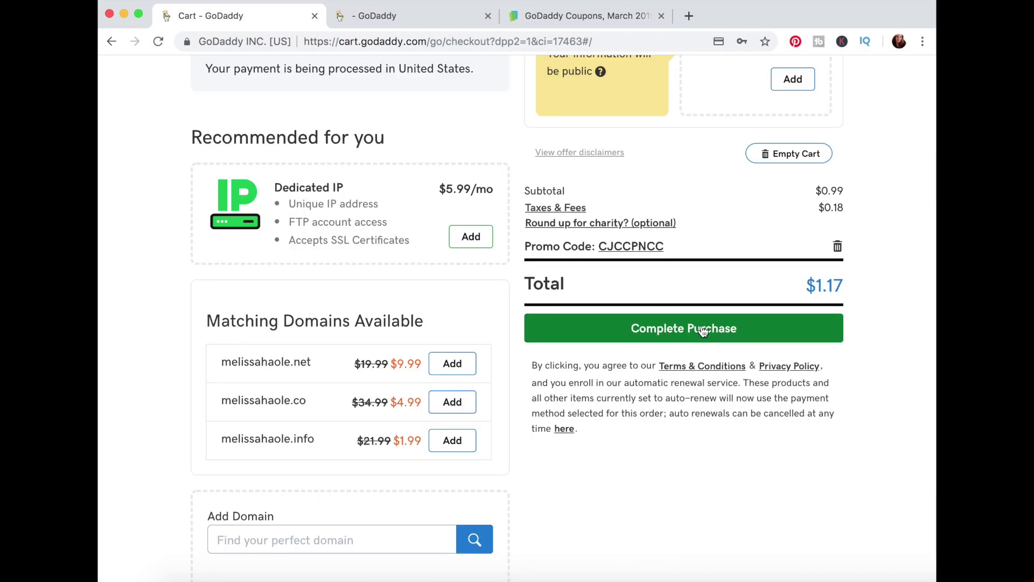
click(703, 330)
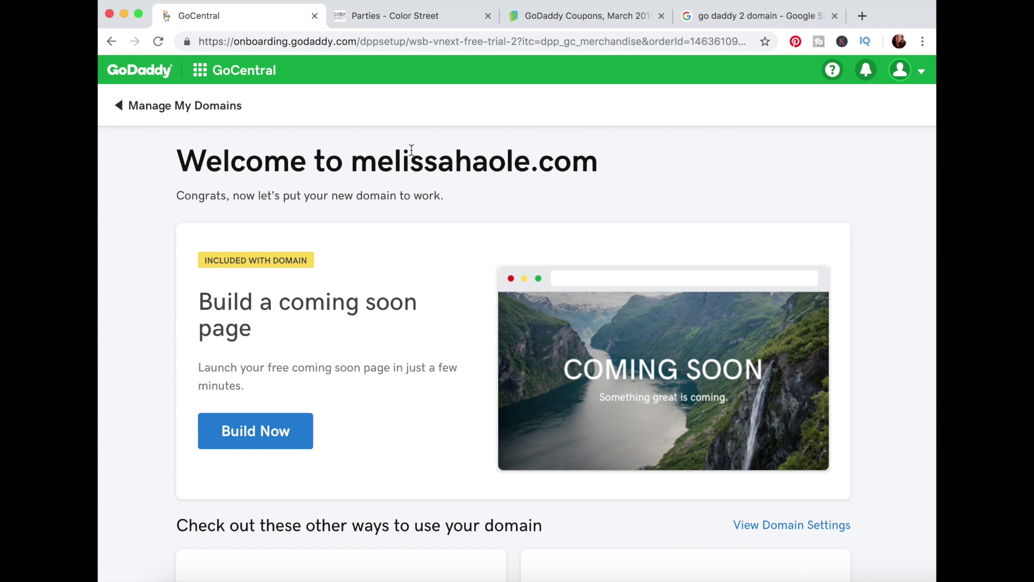
- Set up melissahaole.com to connect to an existing site
scroll(439, 178, down, 5)
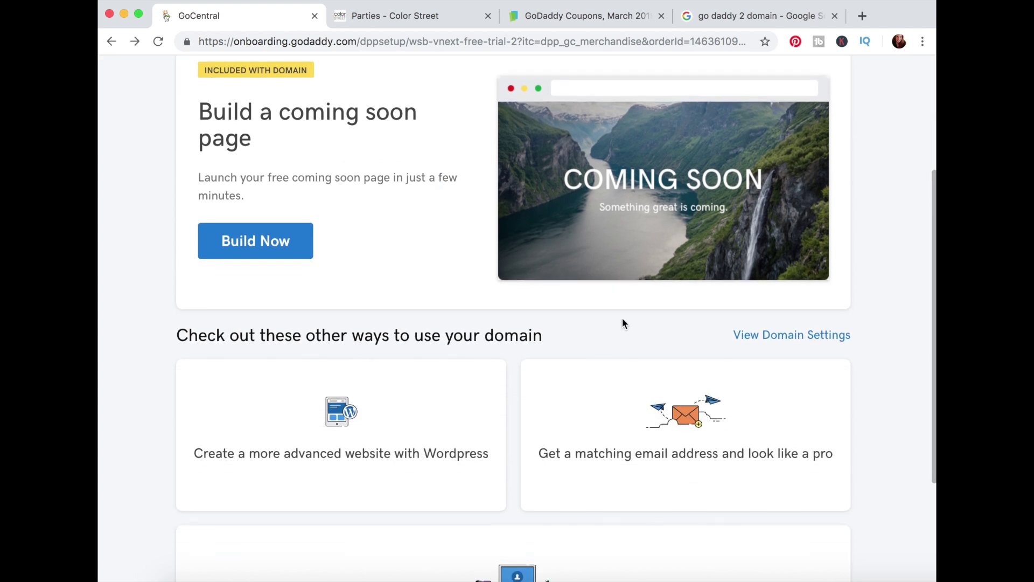
click(802, 339)
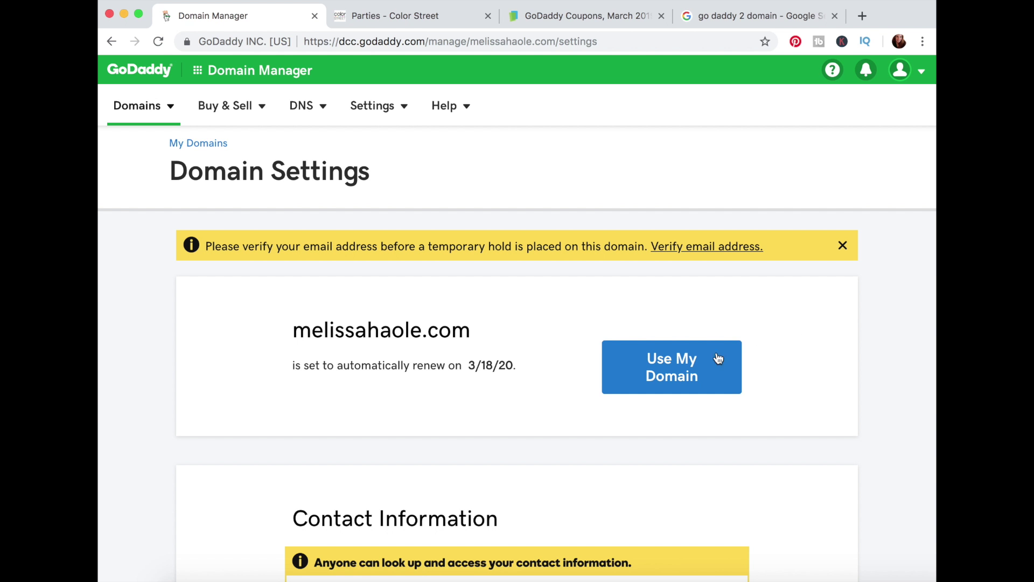
click(676, 368)
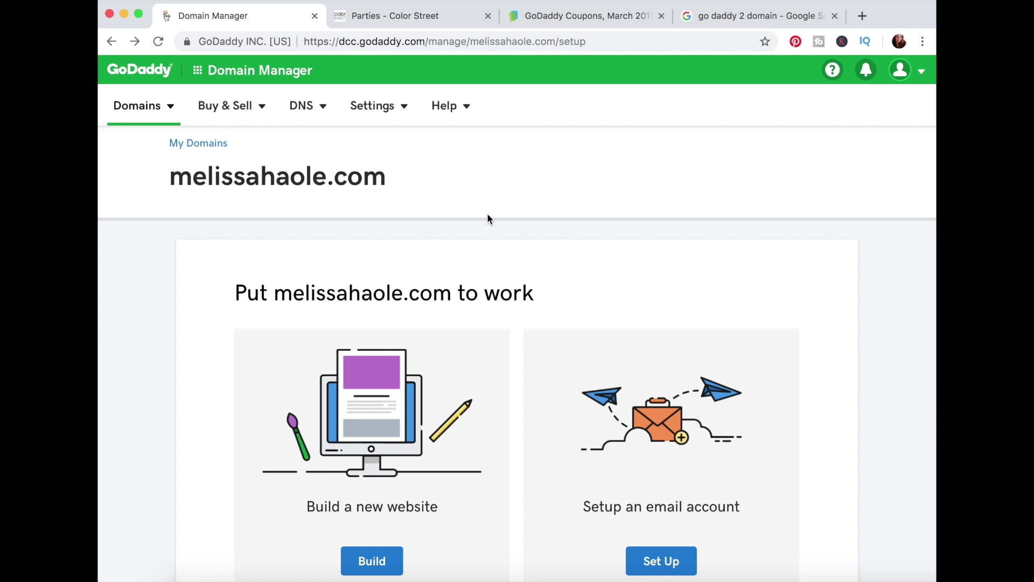
scroll(488, 217, down, 8)
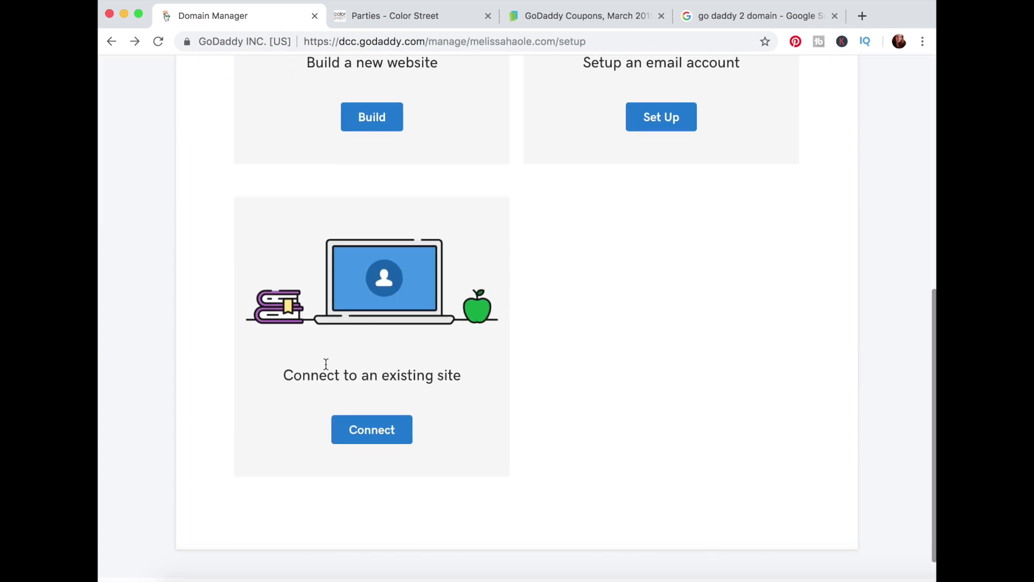
click(373, 431)
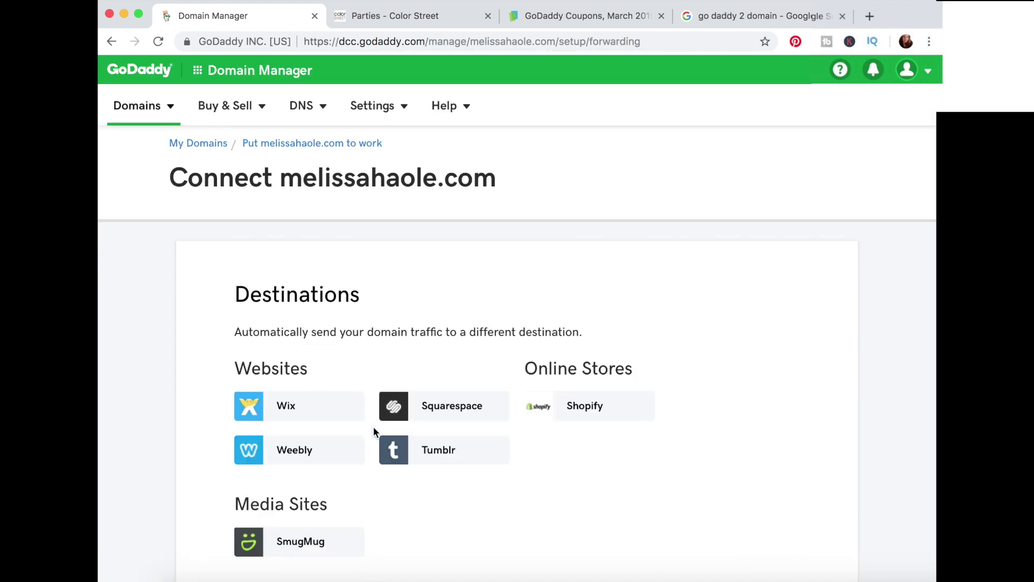
- Go to My Products through the account menu
scroll(373, 427, down, 3)
scroll(679, 143, up, 3)
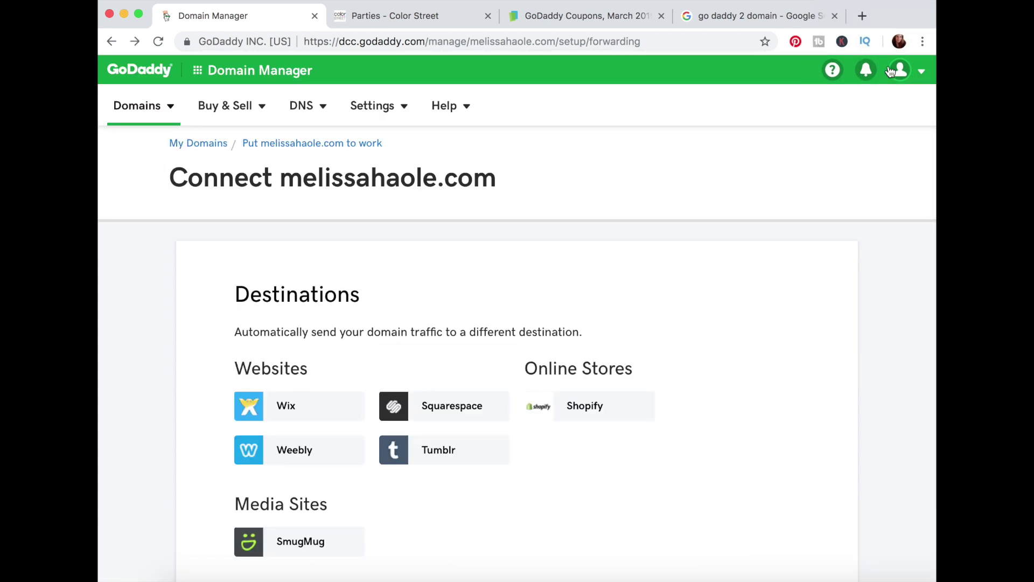
click(923, 74)
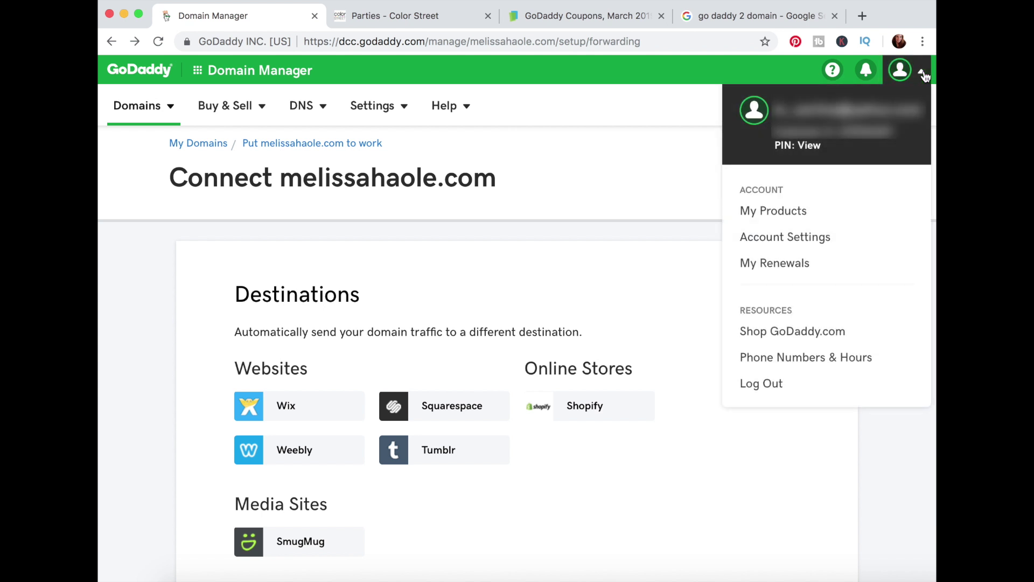
click(766, 212)
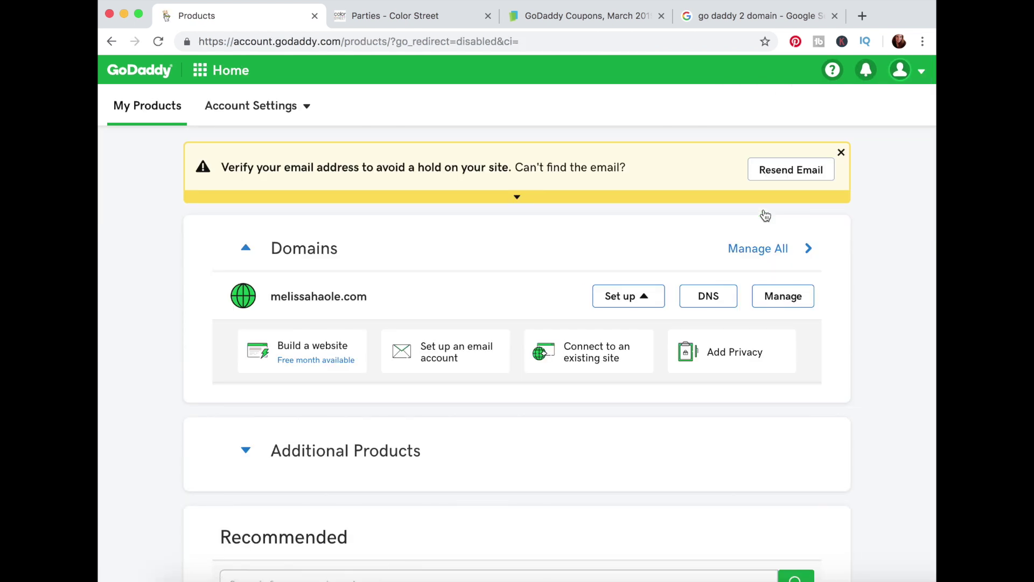
- Open DNS for melissahaole.com and add domain forwarding with the pasted Color Street party URL
click(709, 296)
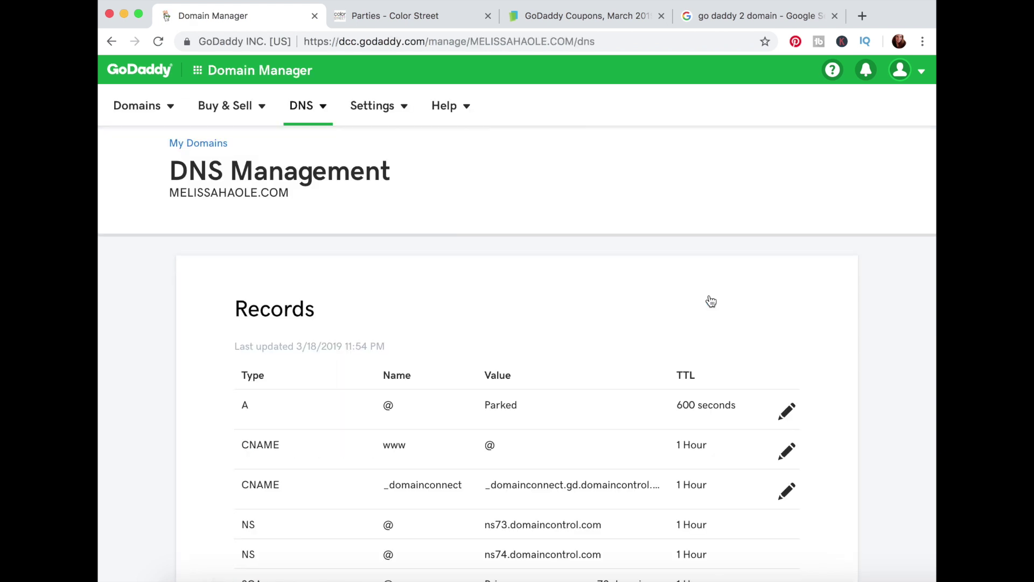
scroll(709, 300, down, 5)
scroll(711, 301, down, 10)
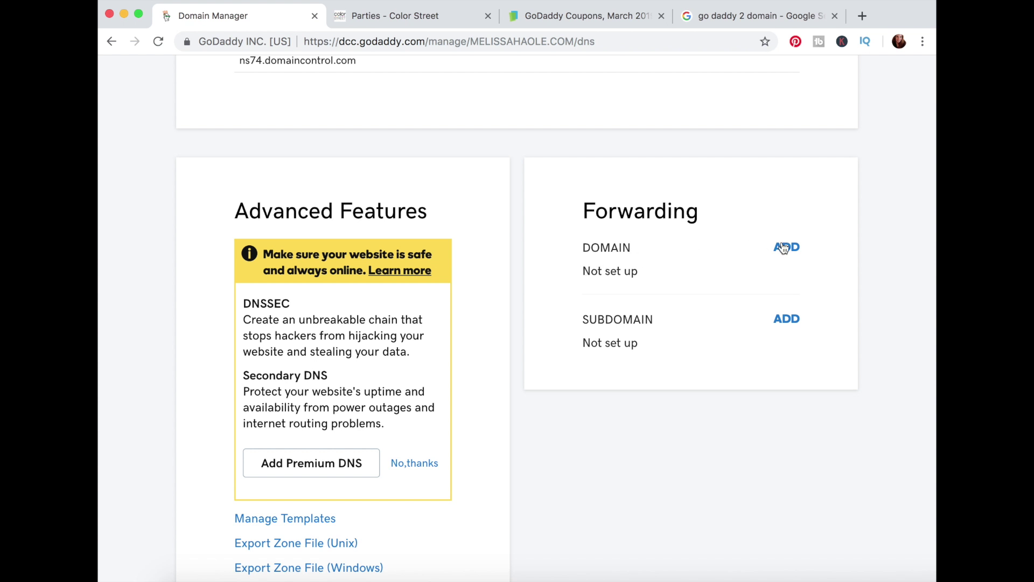
click(786, 249)
click(716, 316)
click(717, 316)
key(super+v)
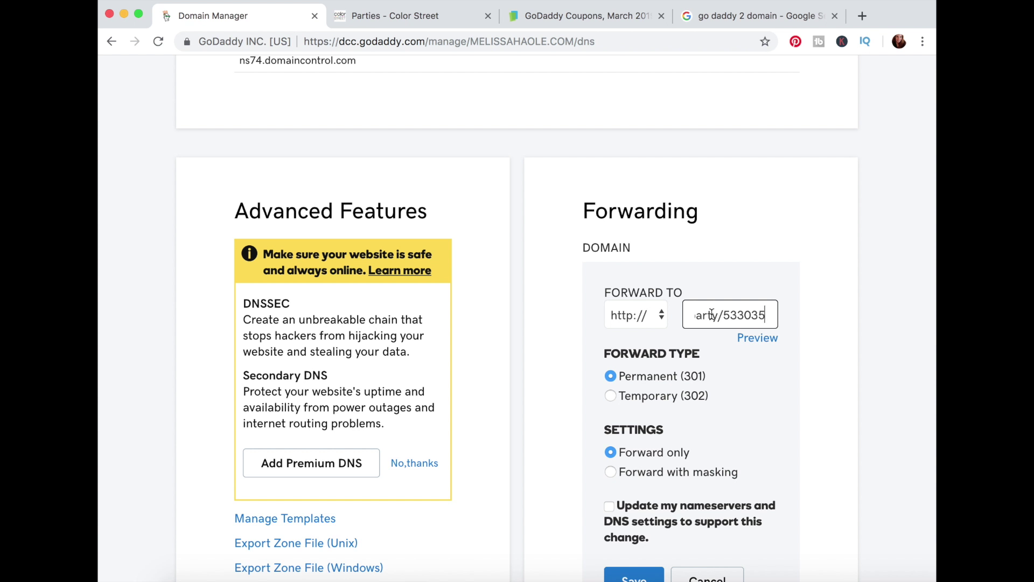
drag(717, 315, 670, 314)
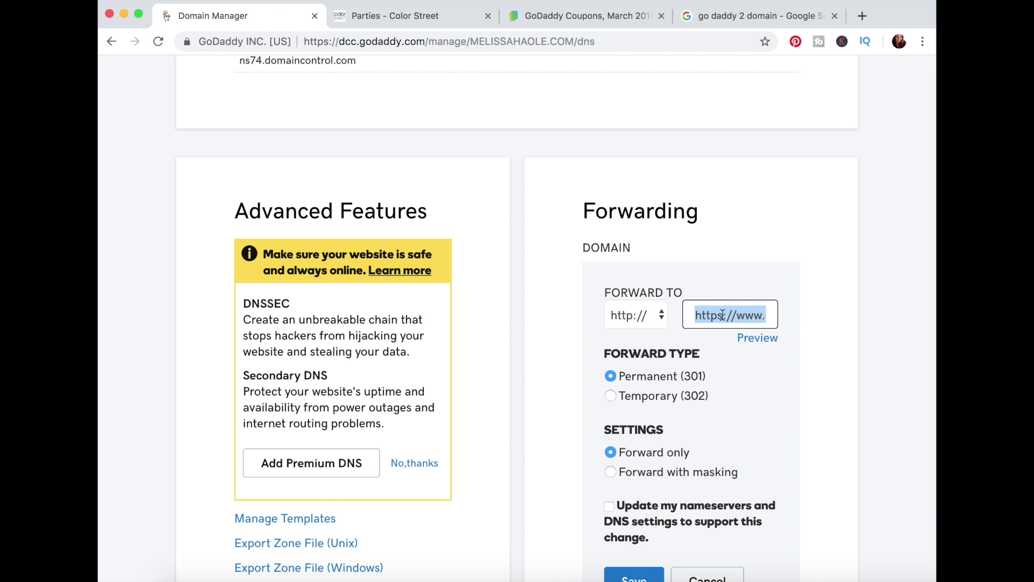
click(633, 316)
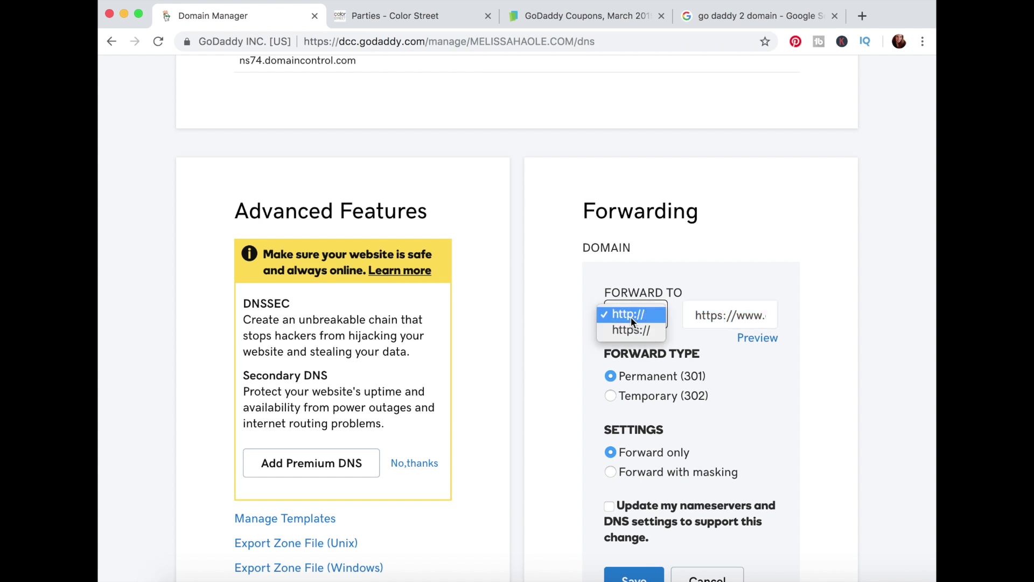
click(631, 330)
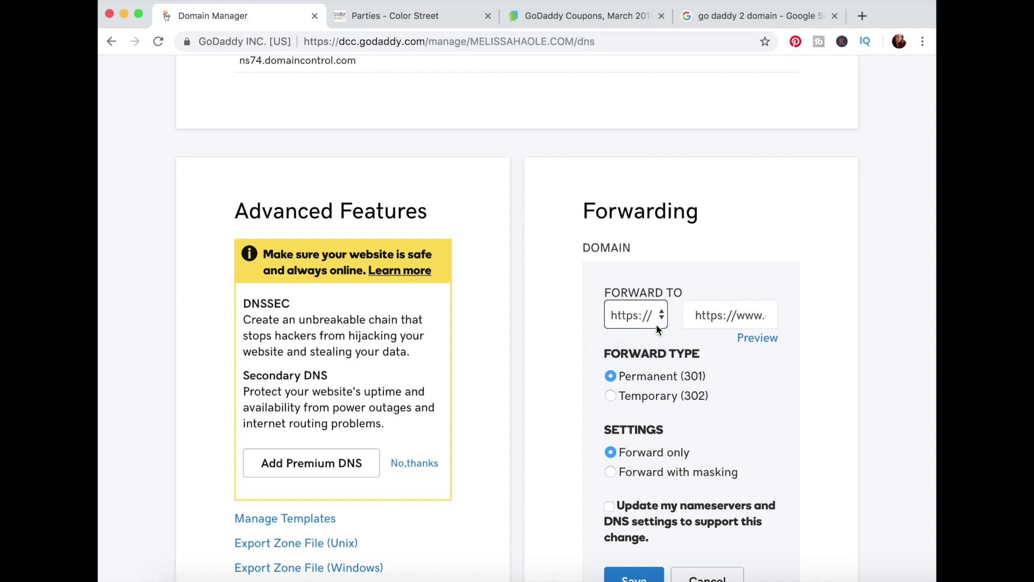
click(737, 315)
drag(734, 316, 674, 317)
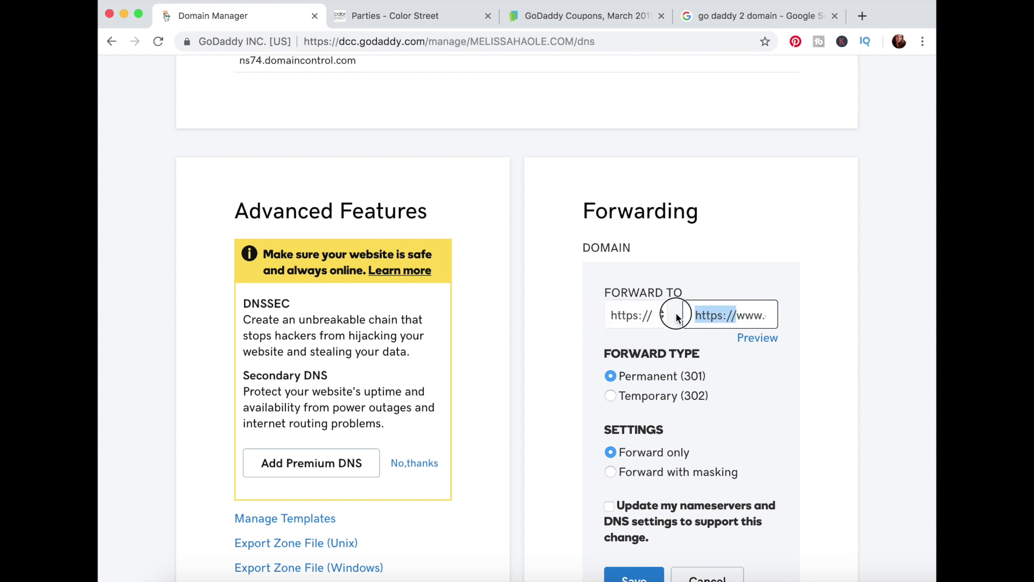
key(BackSpace)
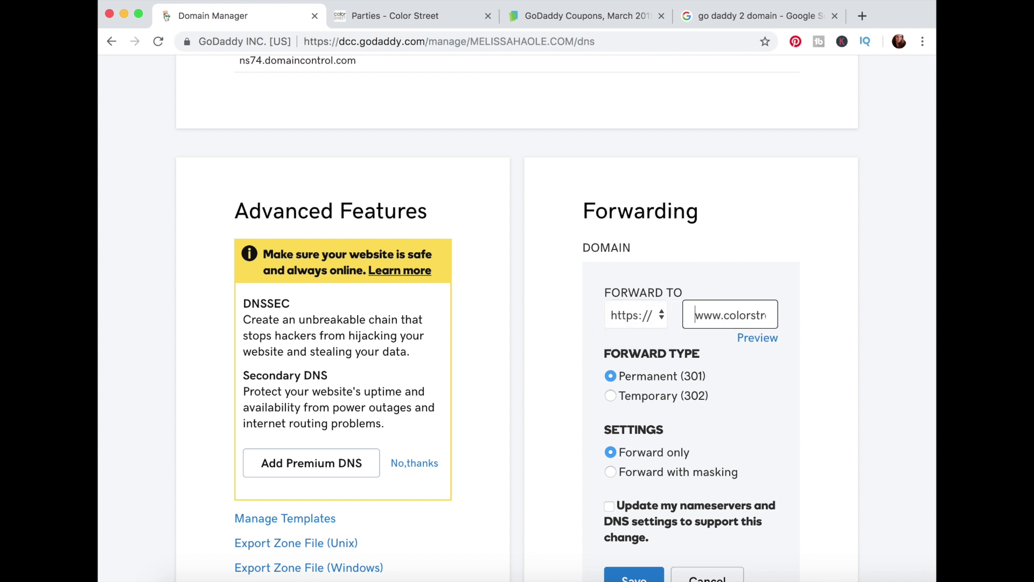
scroll(613, 398, down, 2)
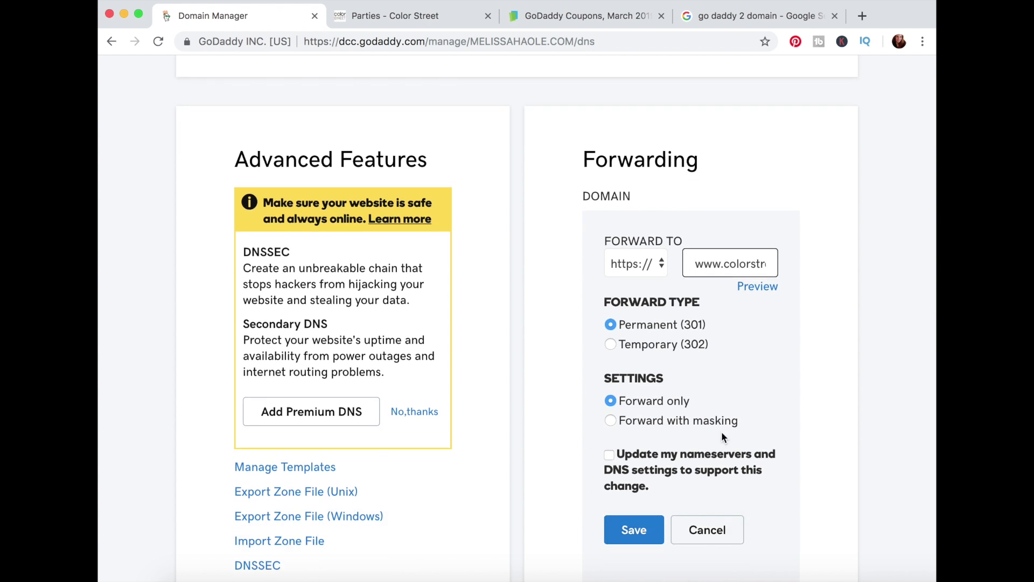
click(633, 531)
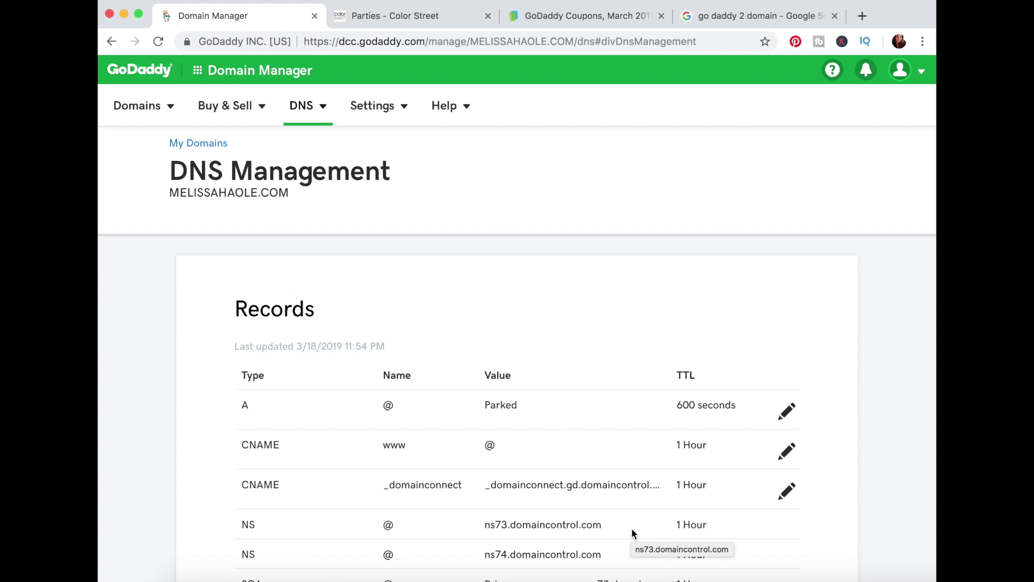
click(920, 76)
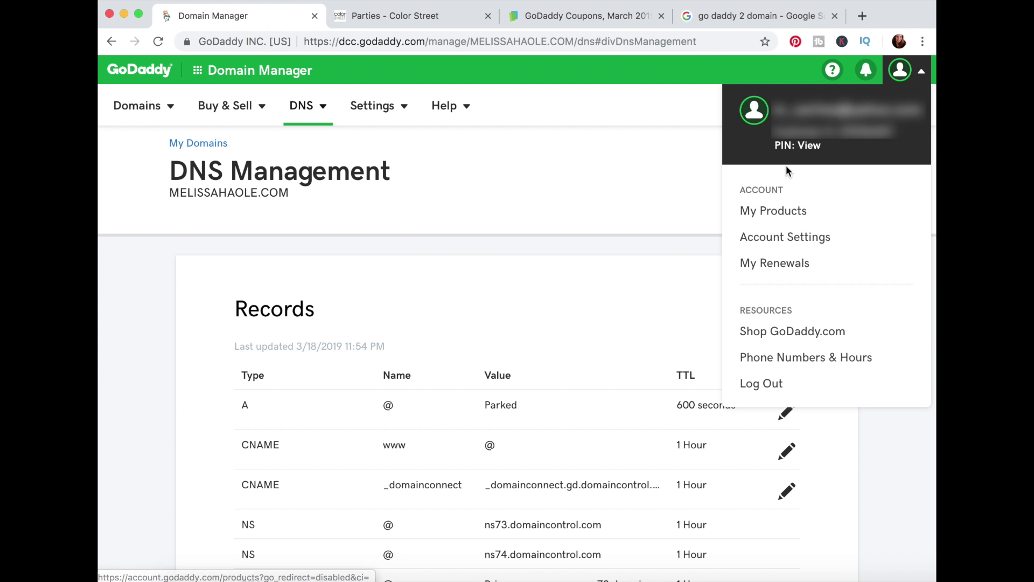
click(779, 212)
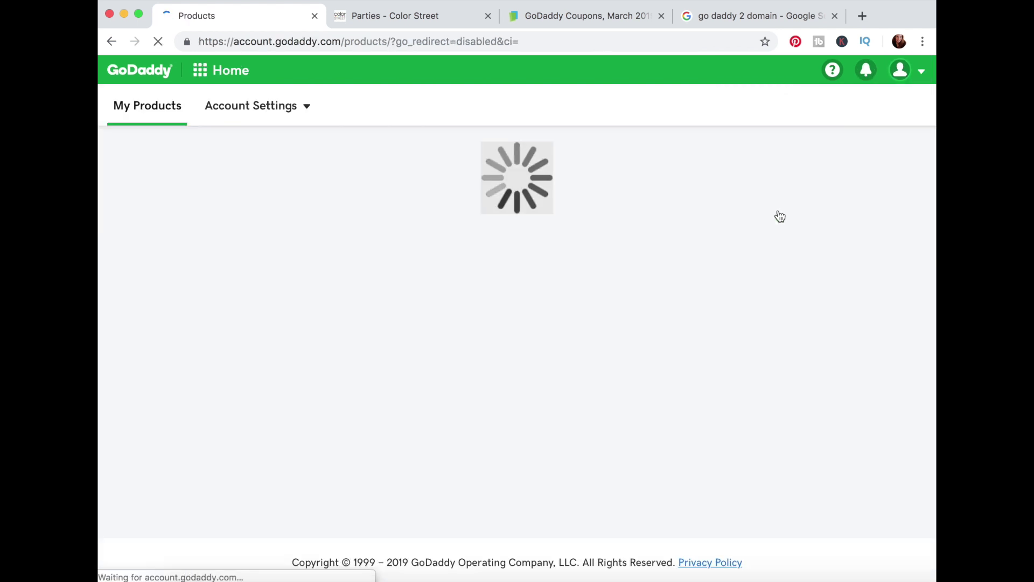
click(702, 230)
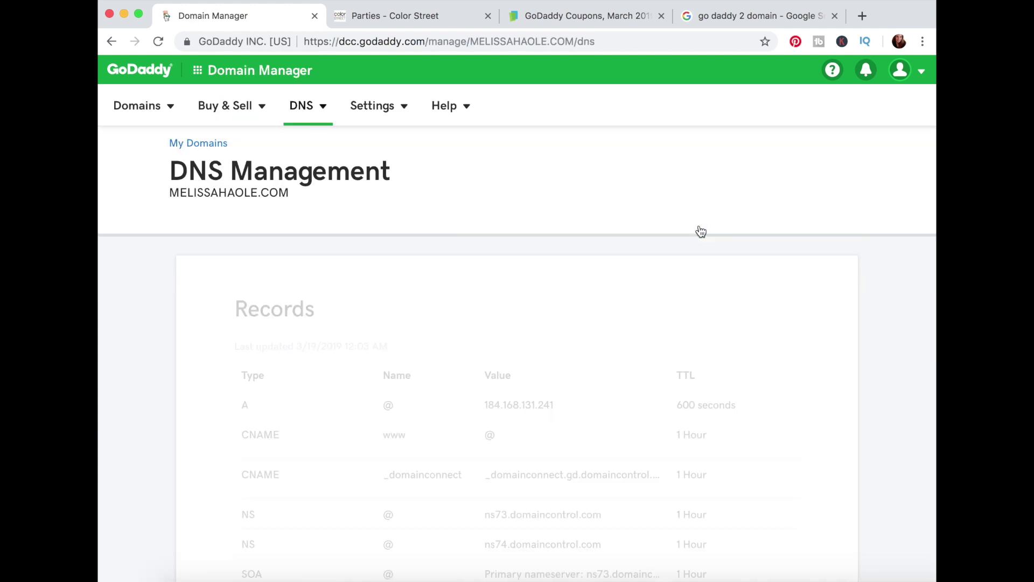
scroll(700, 231, down, 15)
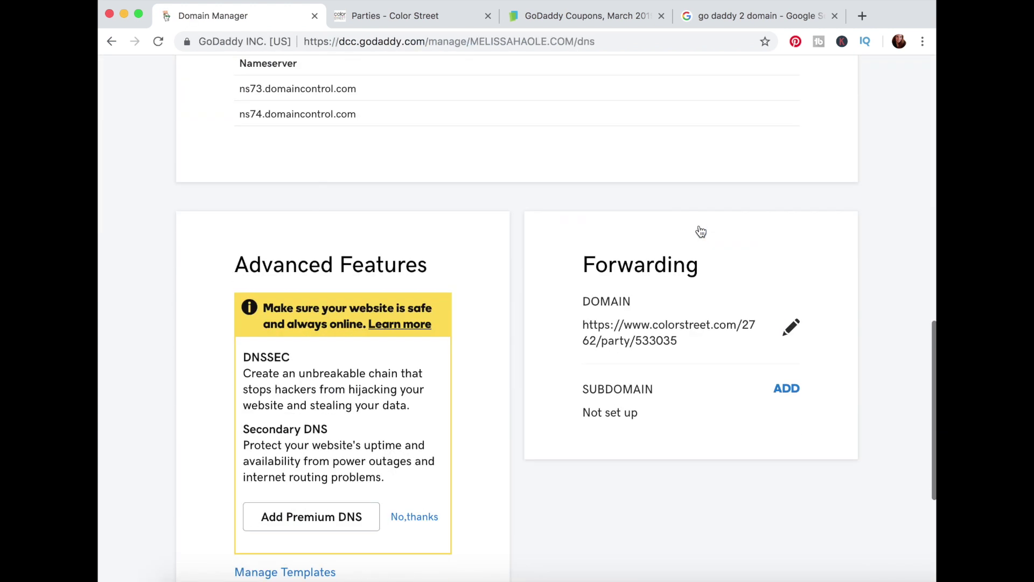